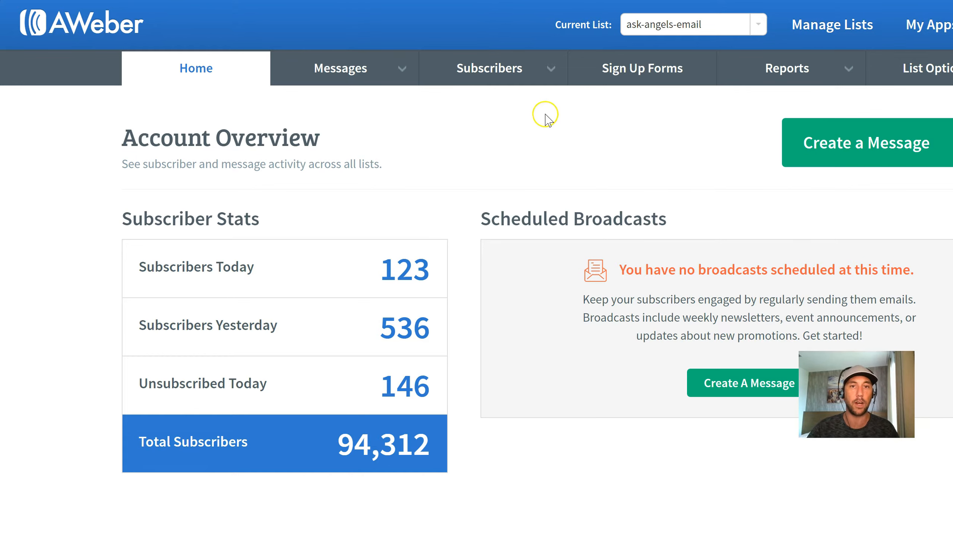
- Open subscriber management for the ask-angels-email list and export its subscribers as a CSV
mouse_move(505, 74)
left_click(499, 102)
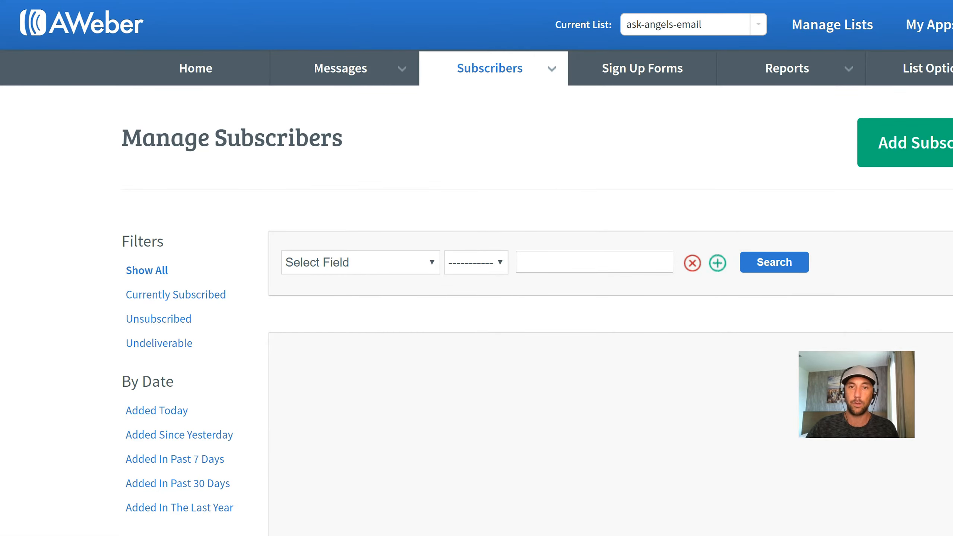
scroll(728, 510, "down", 14)
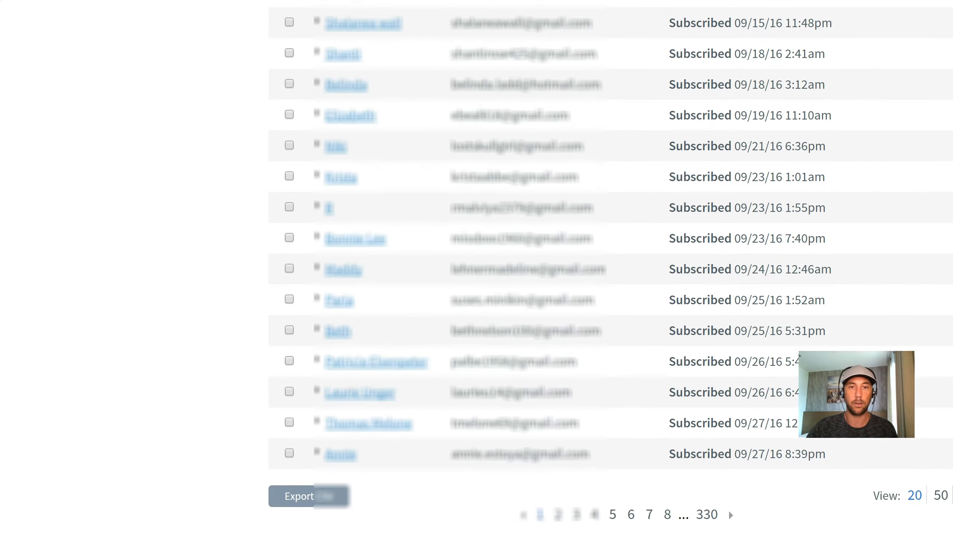
scroll(610, 240, "down", 5)
left_click(326, 322)
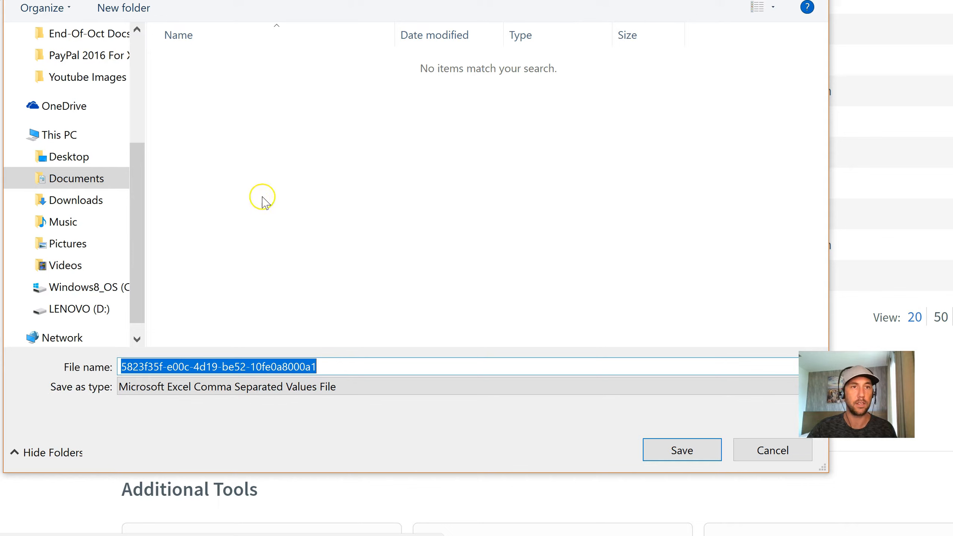
- Save the exported CSV as list-for-fb-11-10-16 in the Ask-Angels Lists folder on the Desktop
left_click_drag(141, 164, 147, 67)
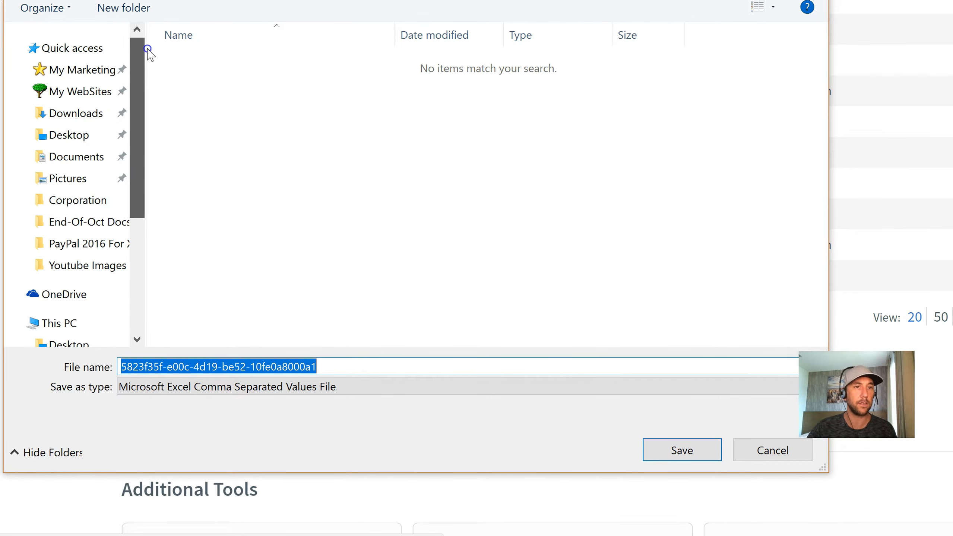
left_click(69, 136)
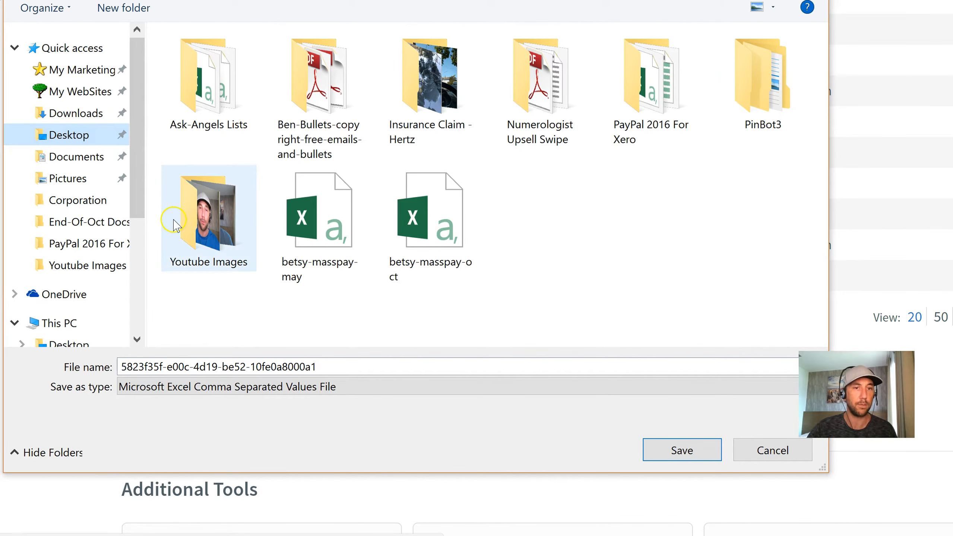
double_click(227, 98)
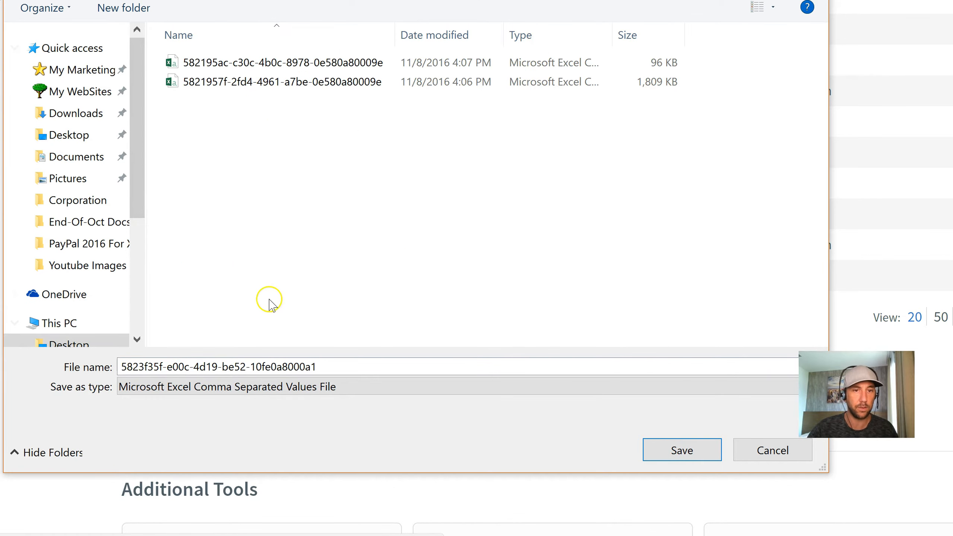
double_click(276, 367)
type("list-for-fb-11-10-16")
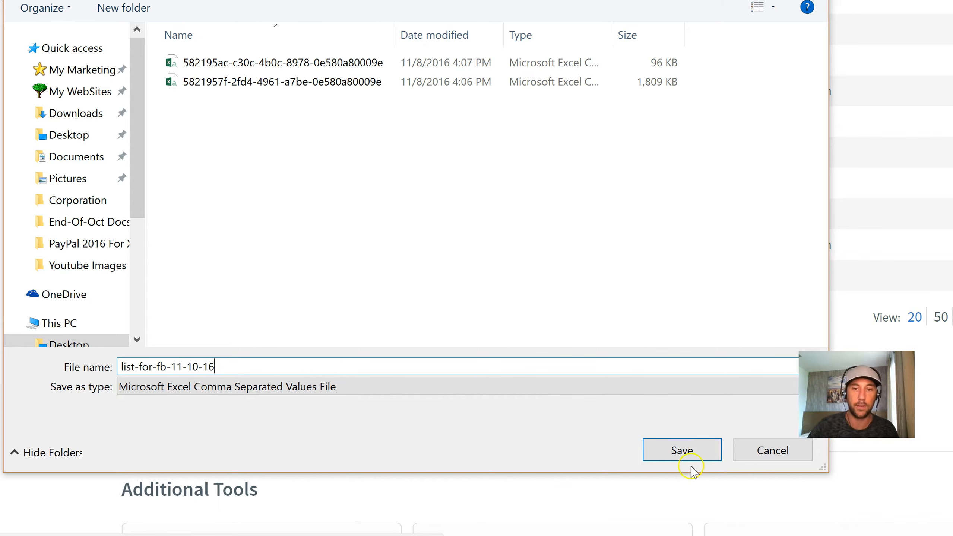
left_click(693, 451)
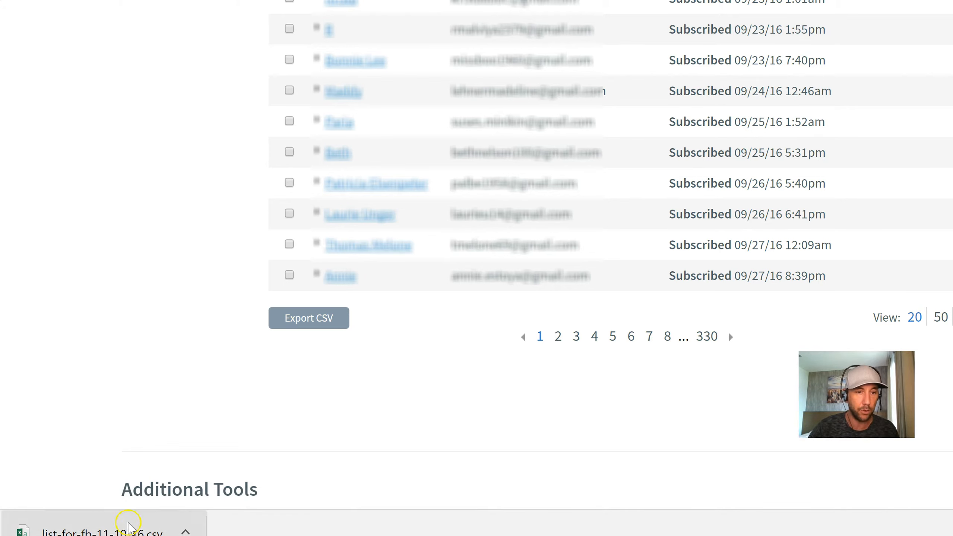
- Open the downloaded list-for-fb-11-10-16.csv in Excel and copy all email addresses from A2 to A6593
left_click(121, 530)
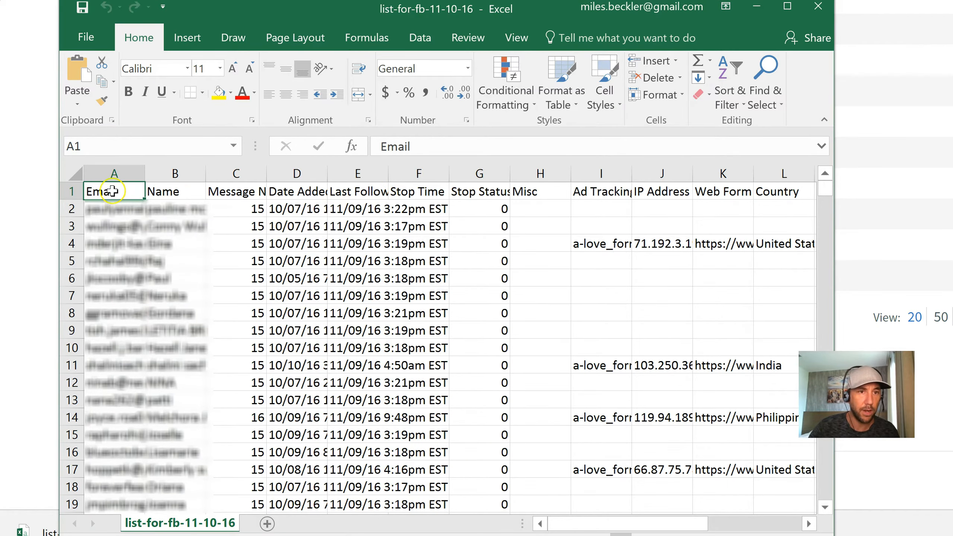
left_click(106, 211)
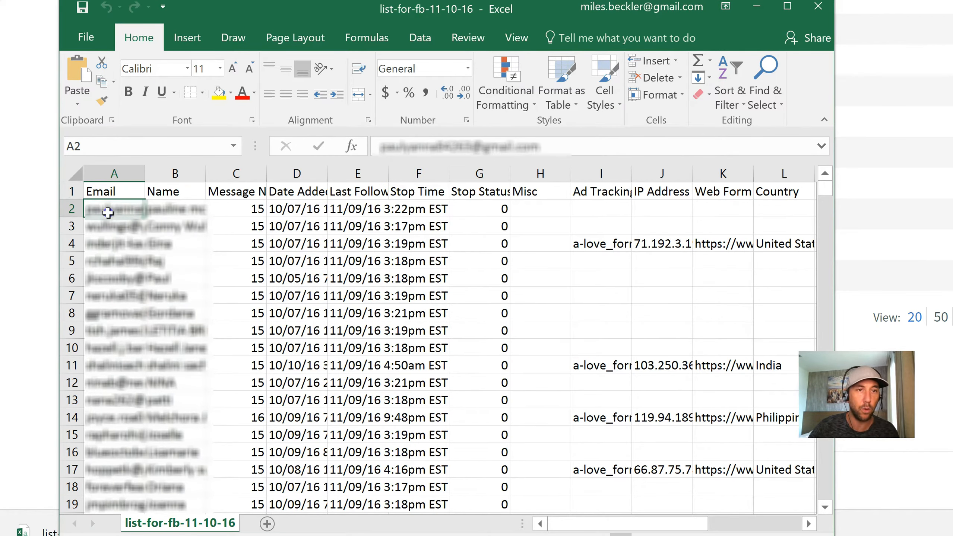
left_click_drag(825, 187, 812, 506)
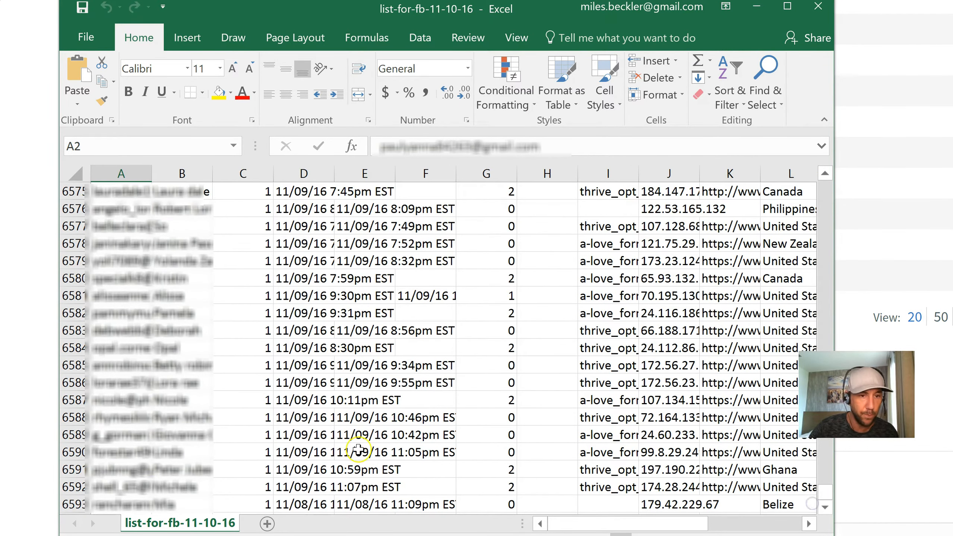
left_click(124, 505, "shift")
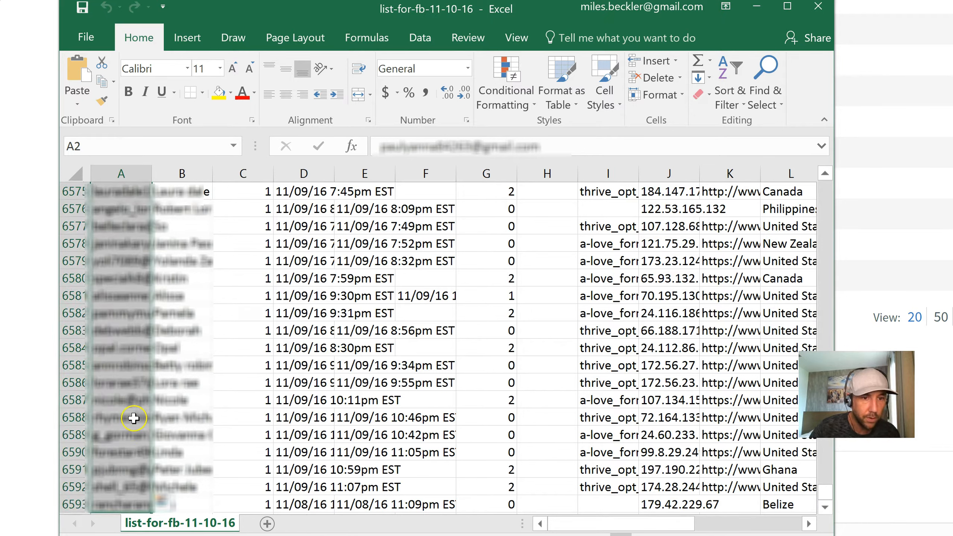
right_click(128, 282)
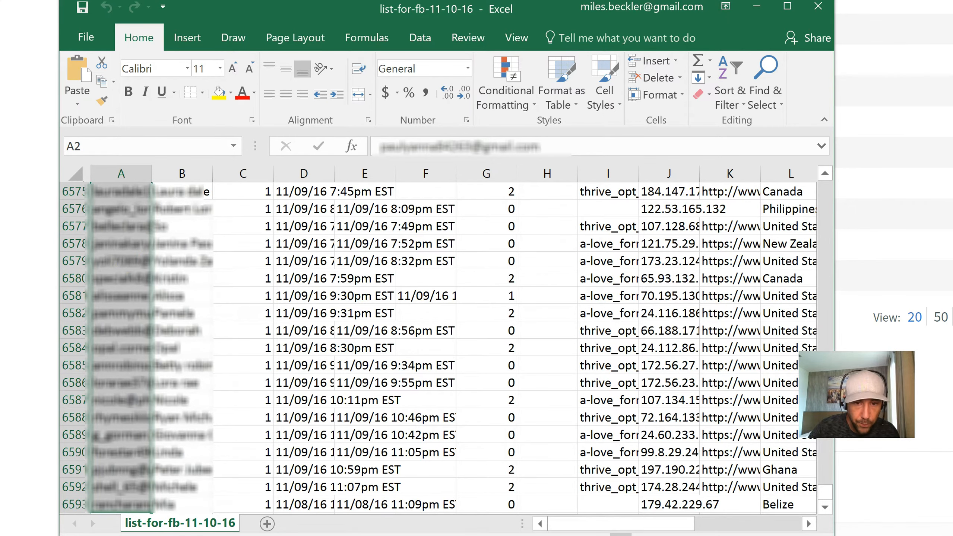
- Switch to a blank Notepad document and paste the copied email addresses into it
left_click(511, 535)
left_click(636, 503)
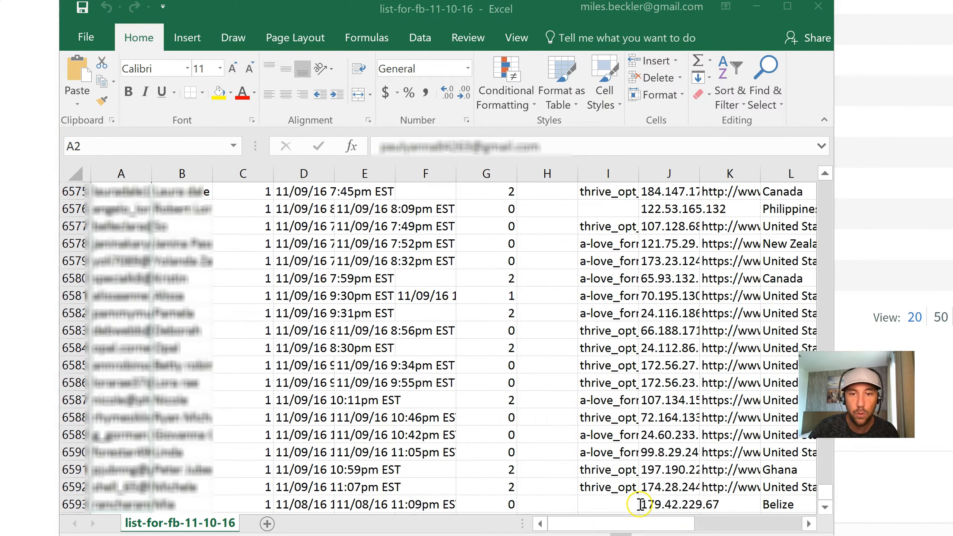
left_click(637, 160)
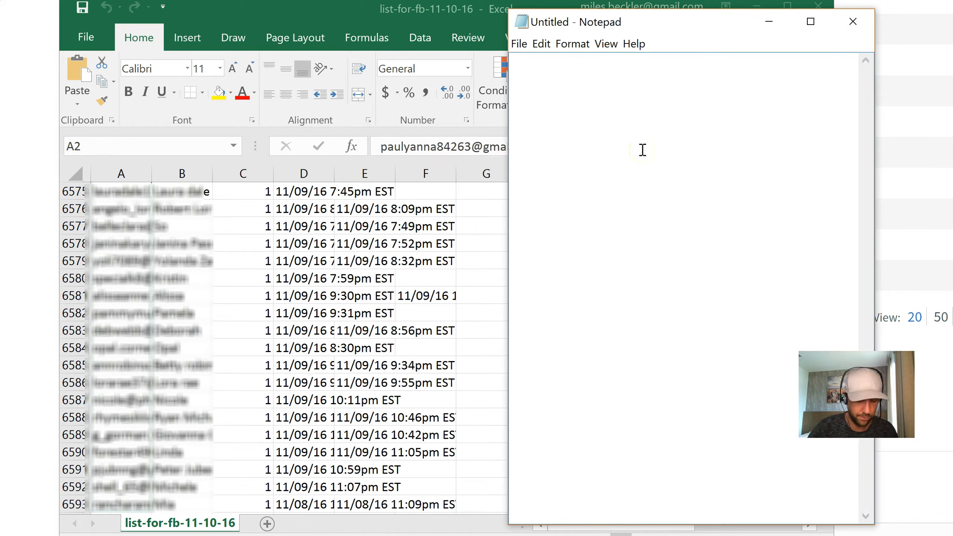
key("ctrl+v")
- Save the text document as customer-list-11-10-16 in the Ask-Angels Lists folder on the Desktop
left_click(519, 44)
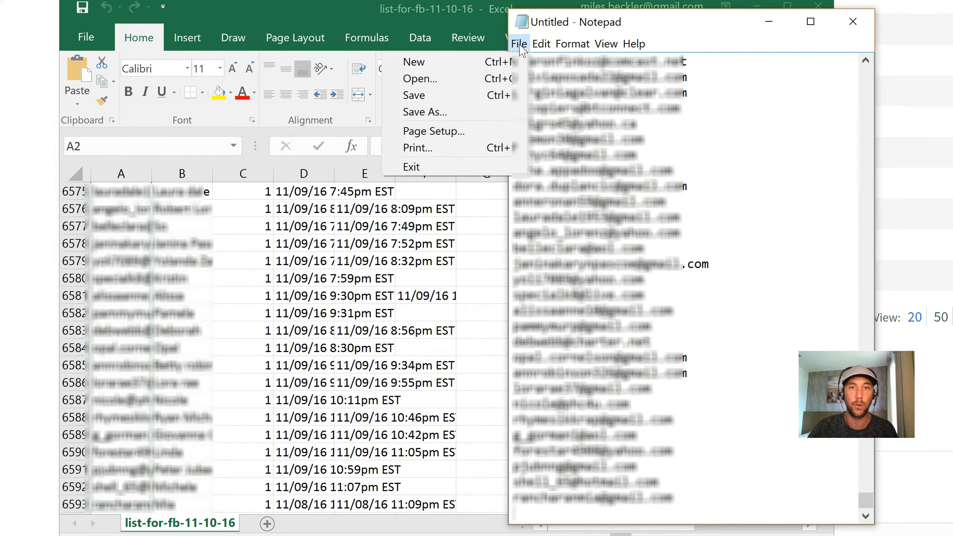
left_click(489, 61)
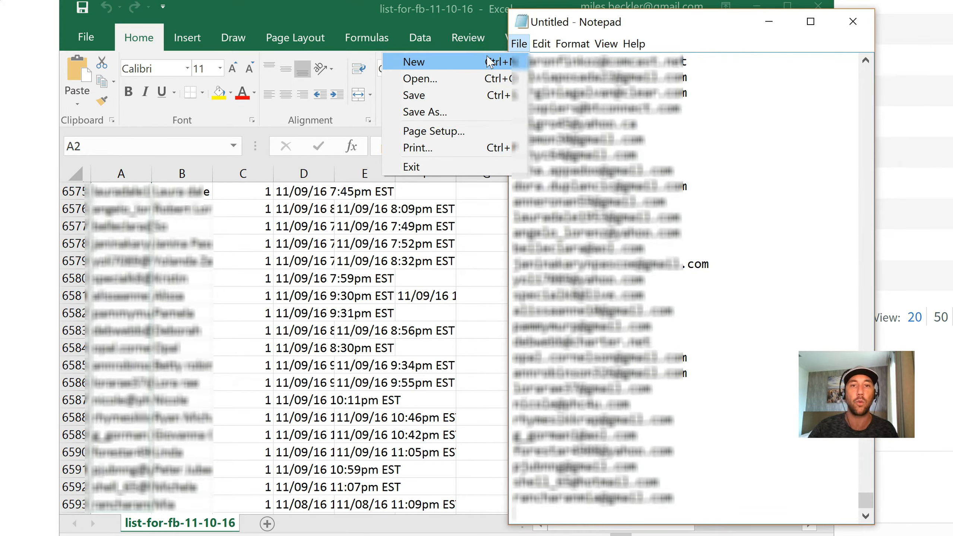
left_click(469, 83)
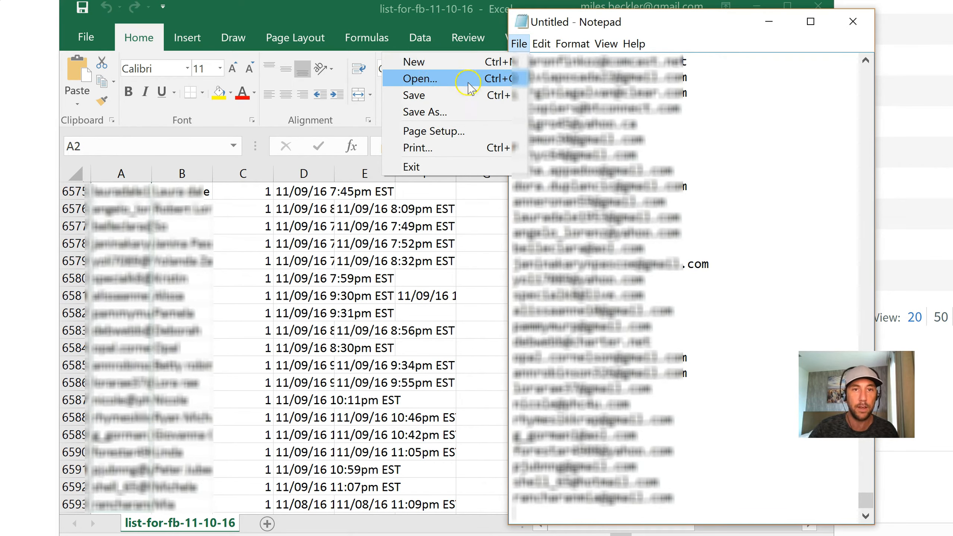
left_click(468, 94)
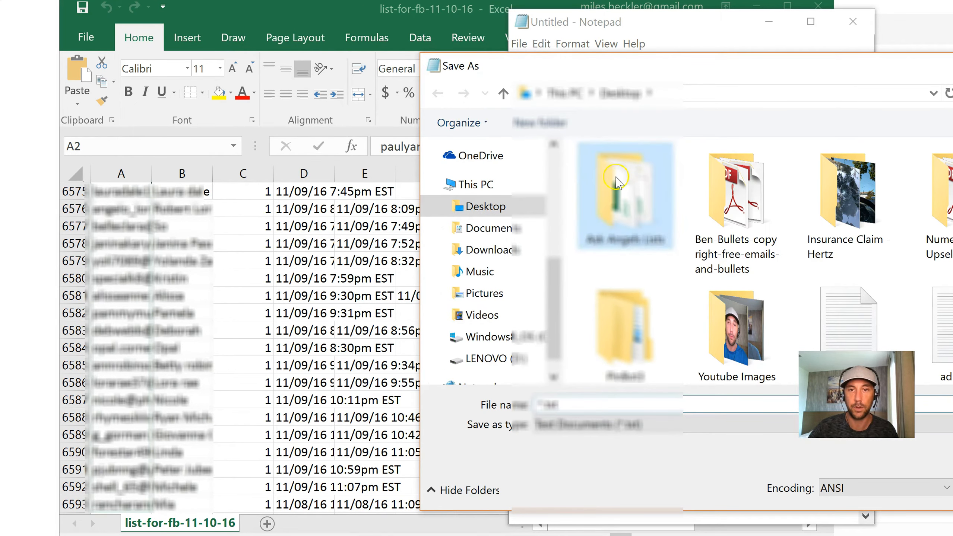
double_click(625, 192)
left_click(577, 342)
double_click(541, 403)
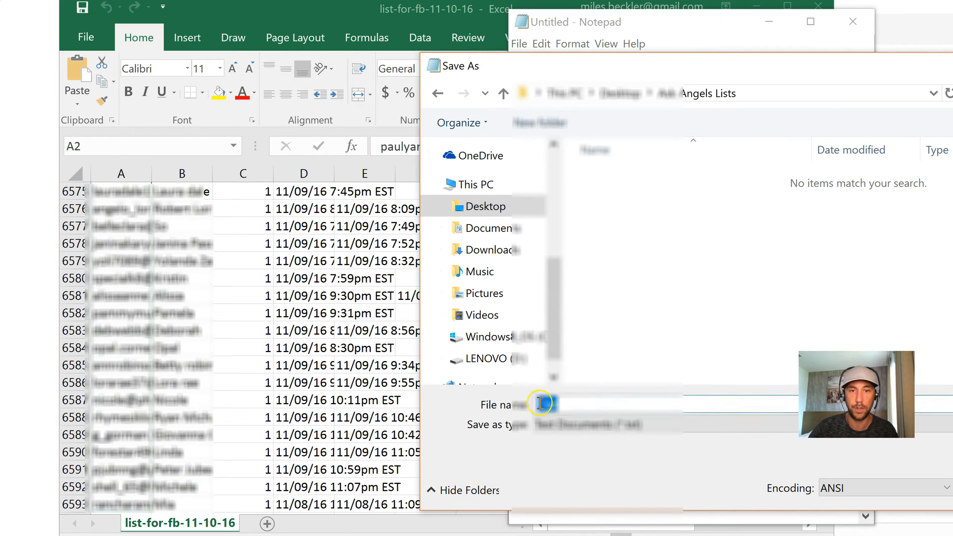
type("customer list ")
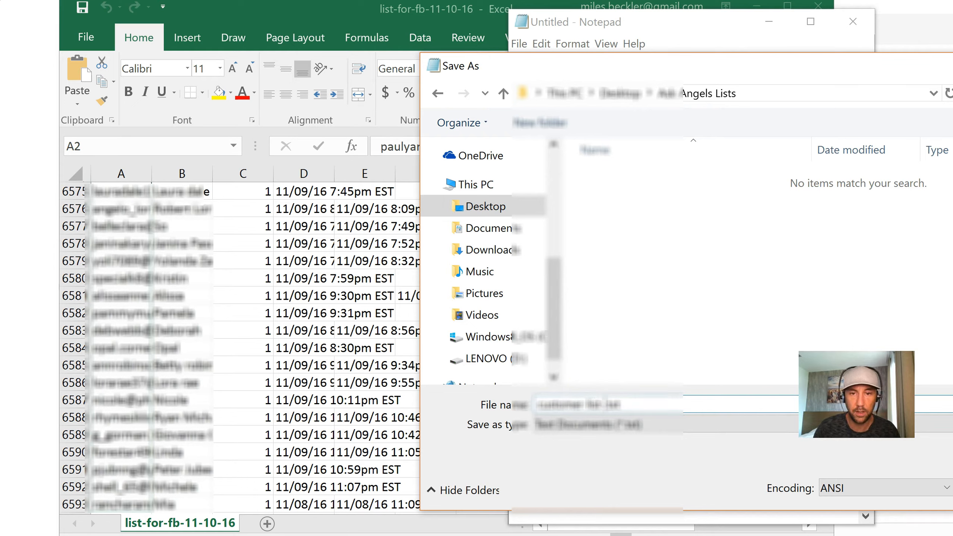
type("11-10")
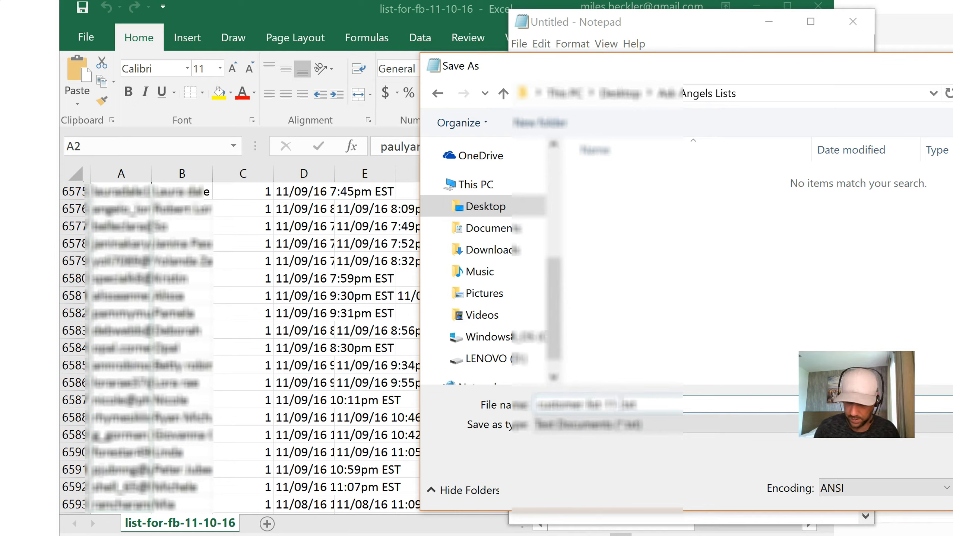
type("-16")
key("Return")
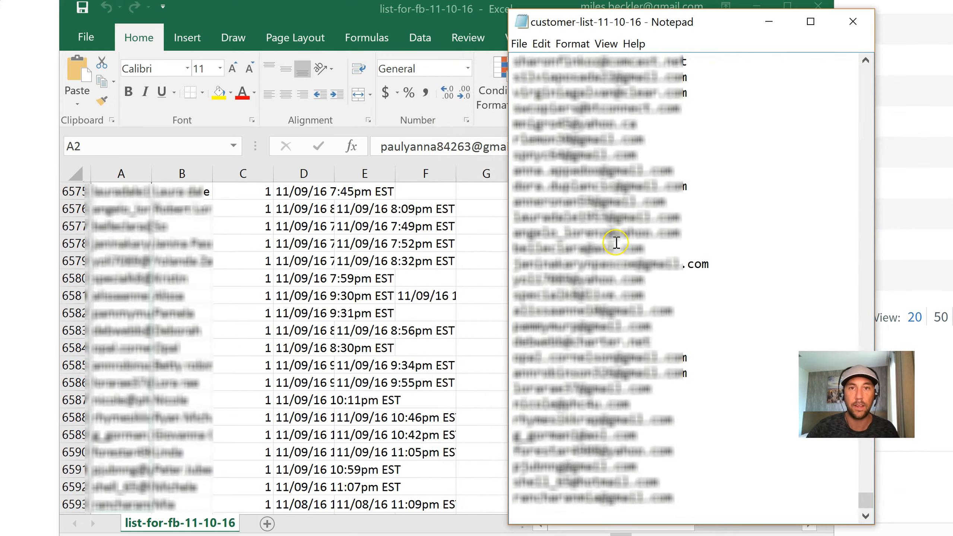
- Close the saved text file and the exported spreadsheet
left_click(852, 21)
left_click(818, 9)
left_click(577, 316)
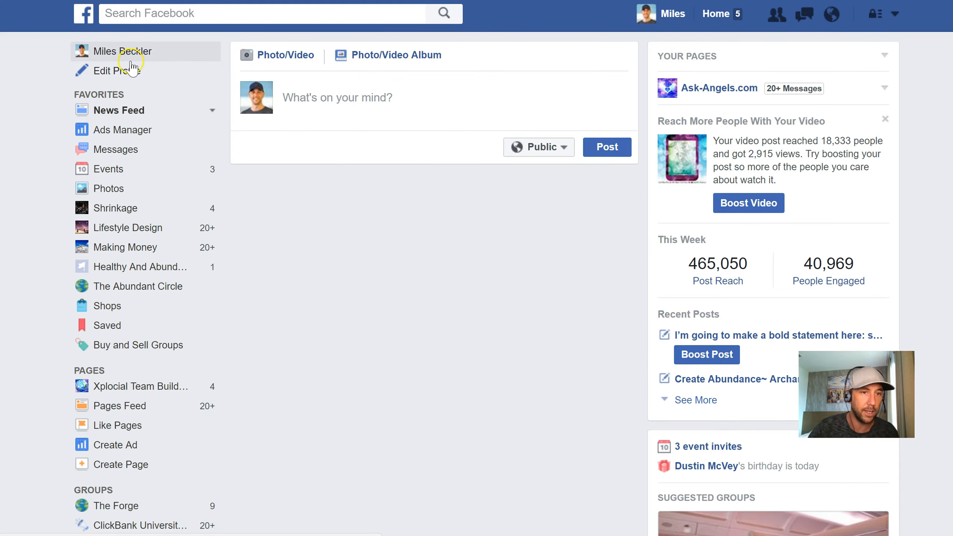
- Open Ads Manager from the Facebook home page and go to its Audiences page
left_click(129, 131)
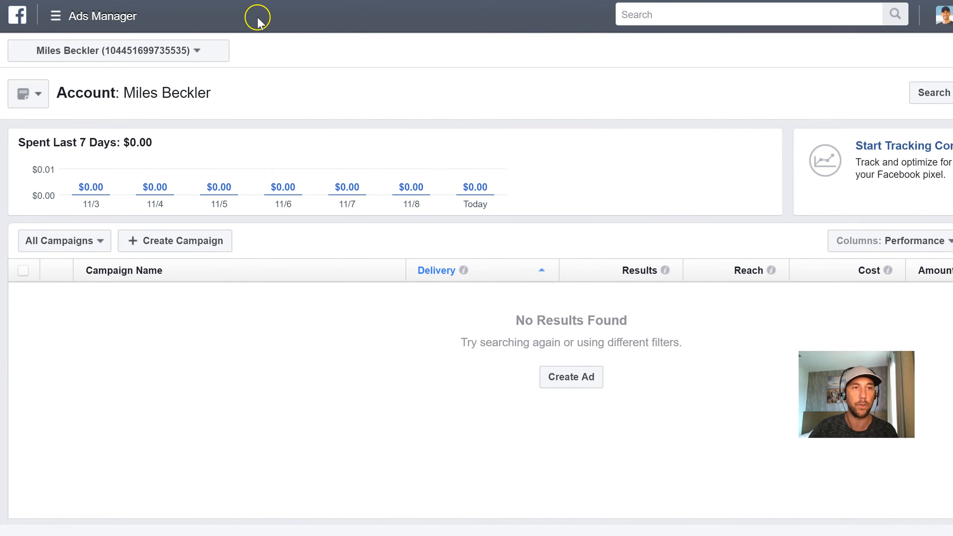
left_click(60, 15)
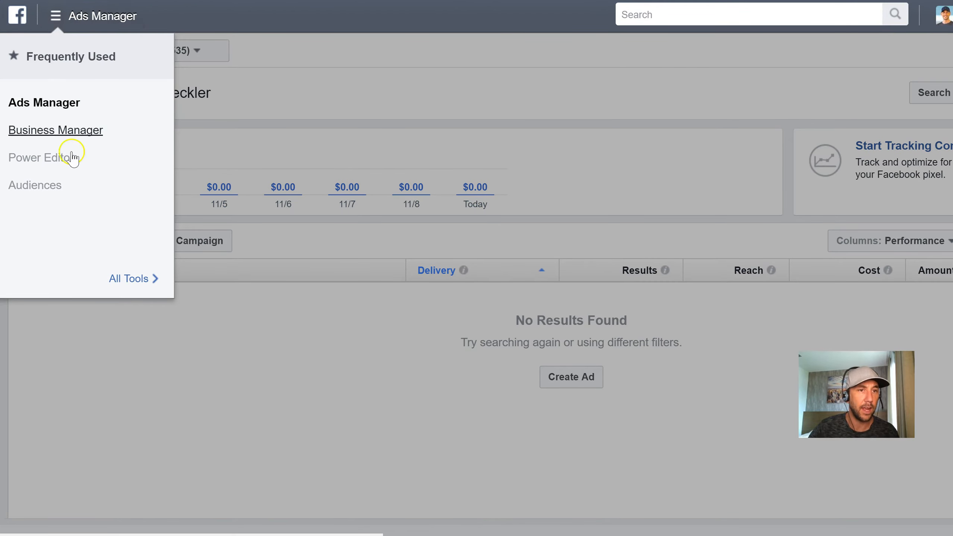
left_click(50, 187)
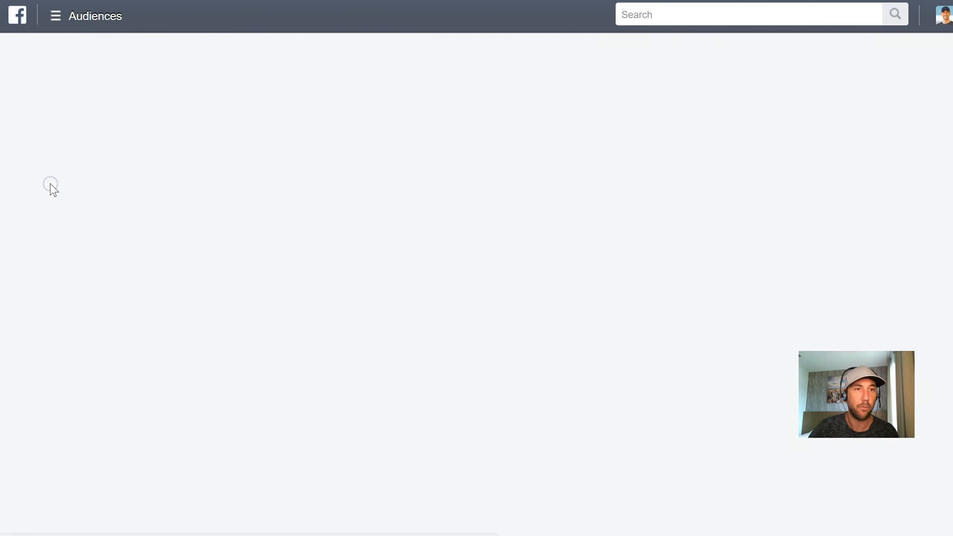
- Look through the full list of advertising tools, return to Audiences and dismiss the audience-sharing tip
left_click(87, 18)
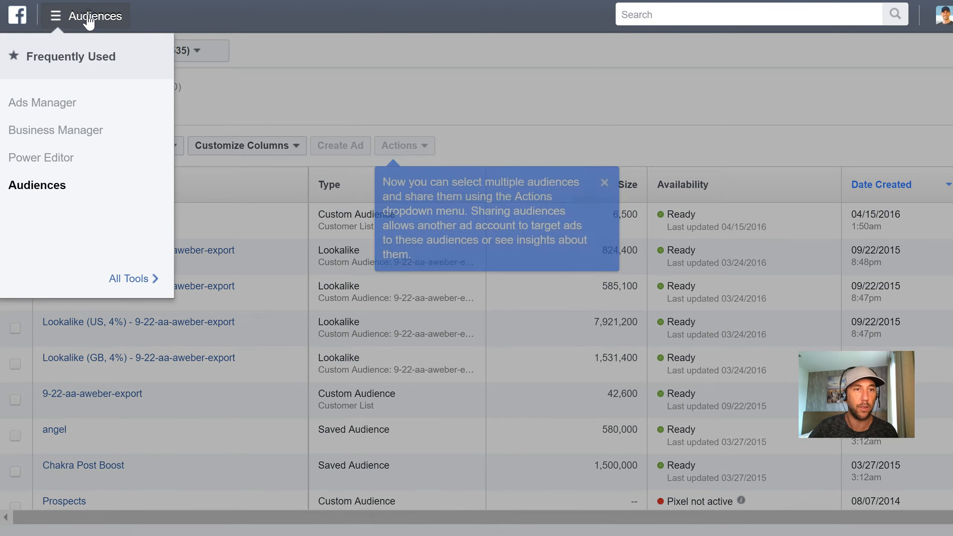
left_click(137, 280)
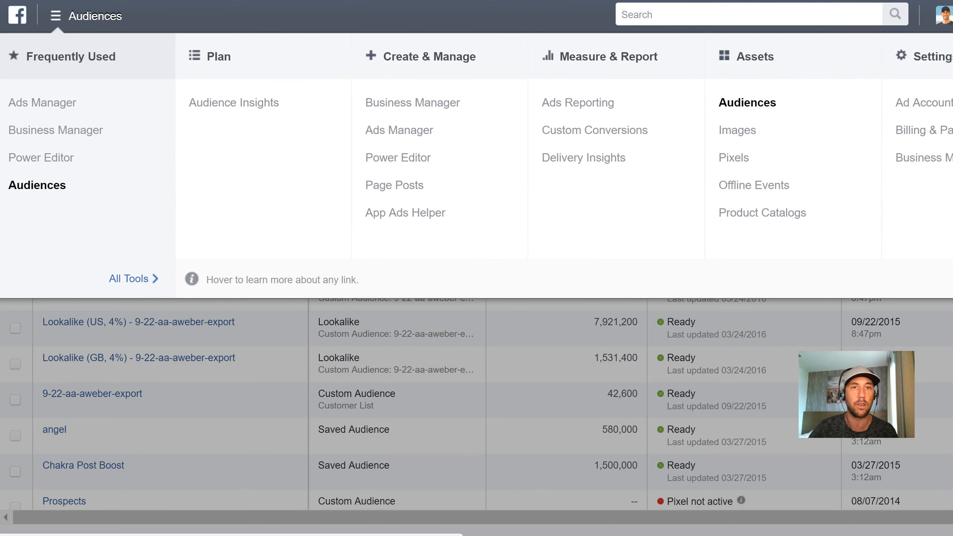
left_click(33, 187)
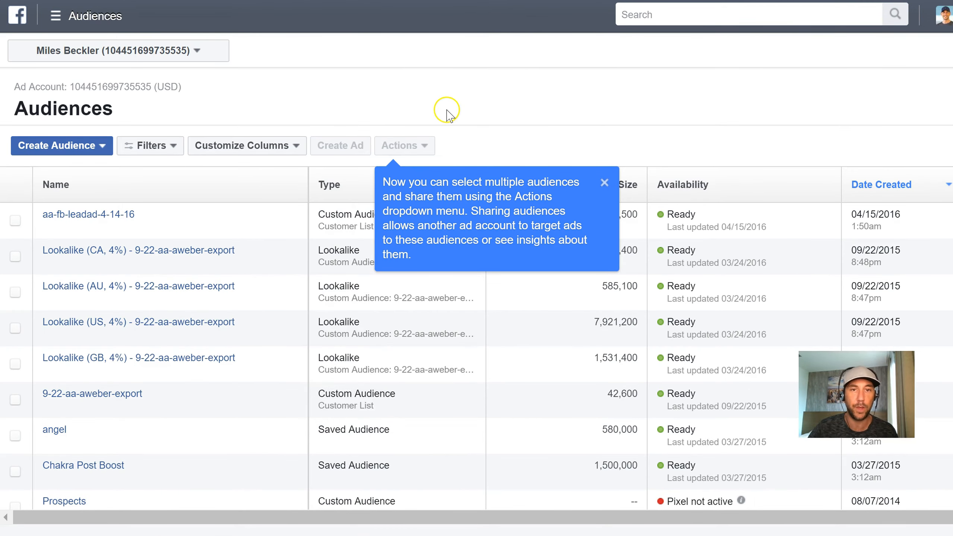
left_click(605, 184)
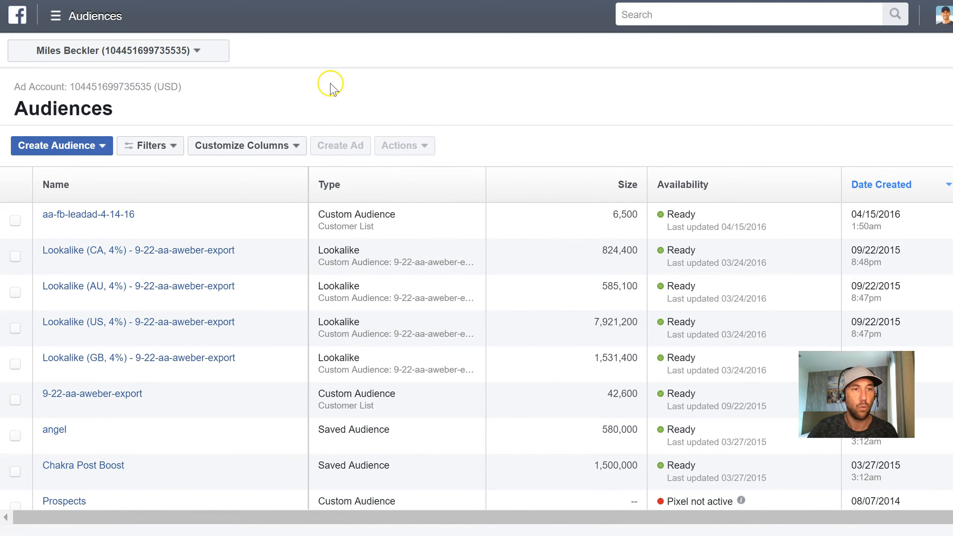
- Start a Custom Audience from a customer file, using the option to choose a file or copy and paste data
left_click(76, 146)
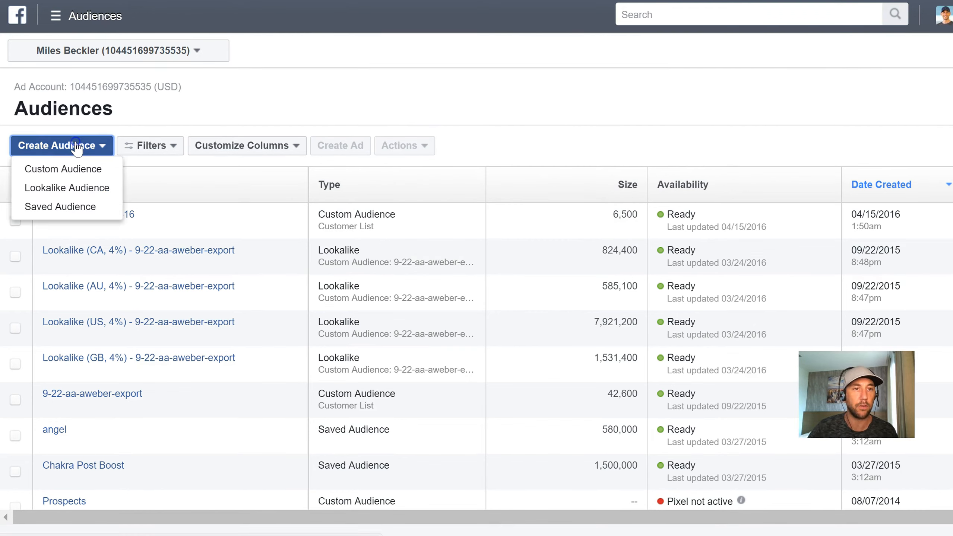
left_click(75, 172)
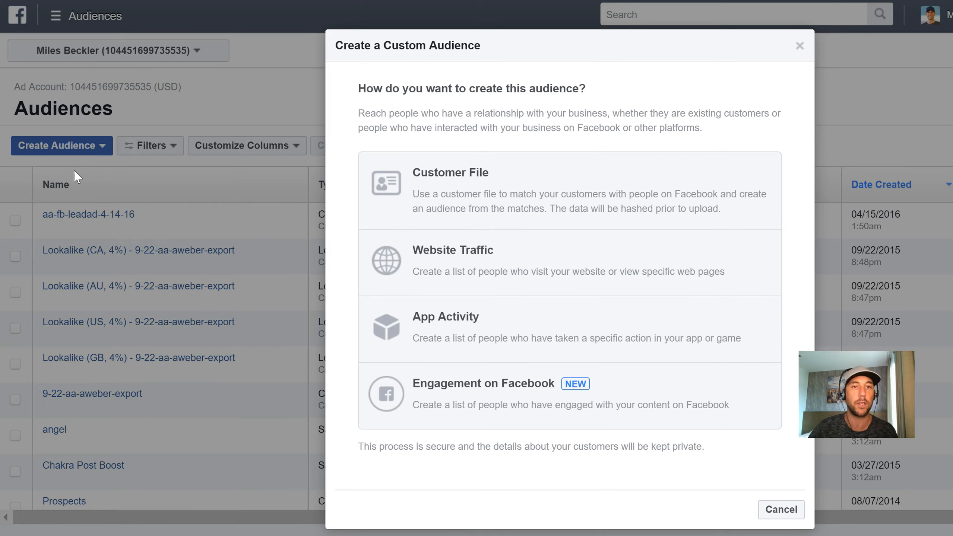
left_click(445, 179)
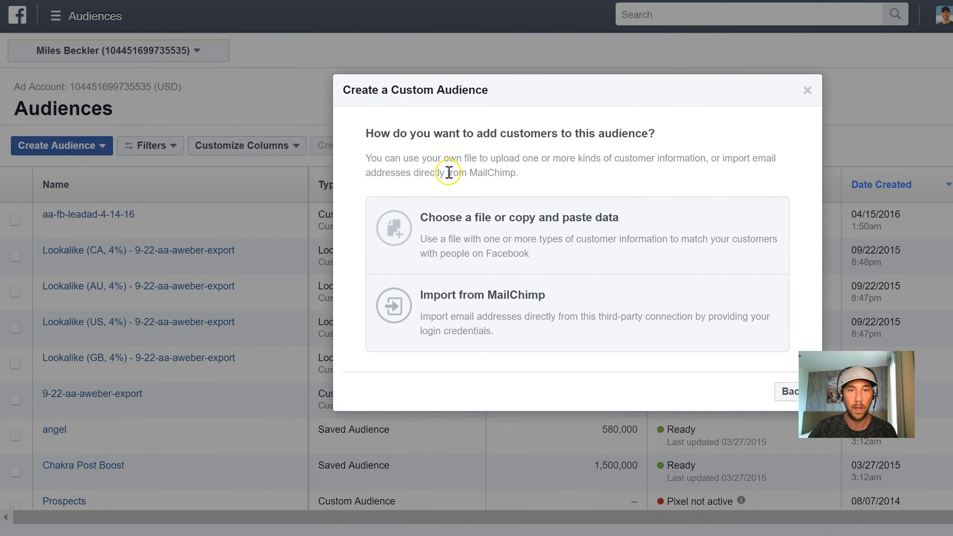
left_click(455, 225)
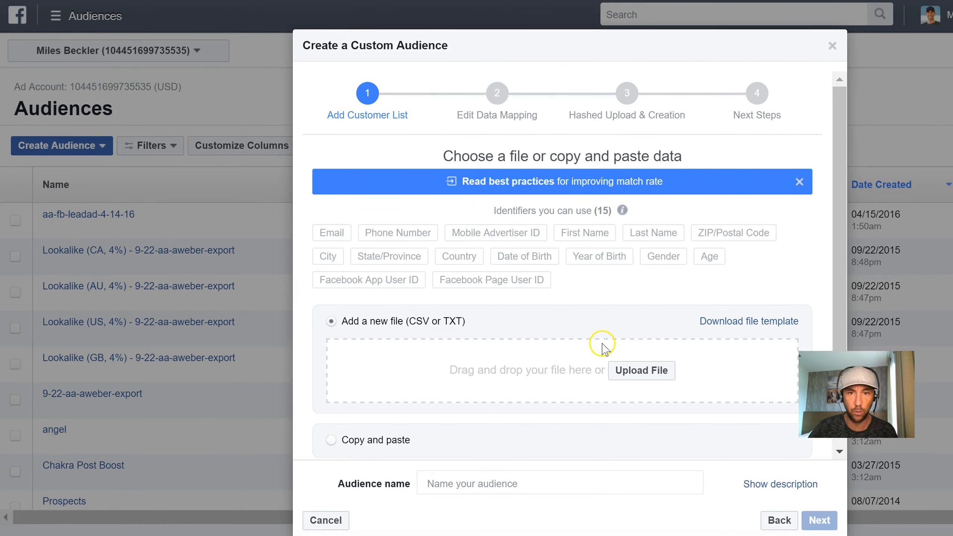
- Add the list-for-fb-11-10-16 CSV file from the Ask-Angels Lists folder as the customer list
left_click(637, 372)
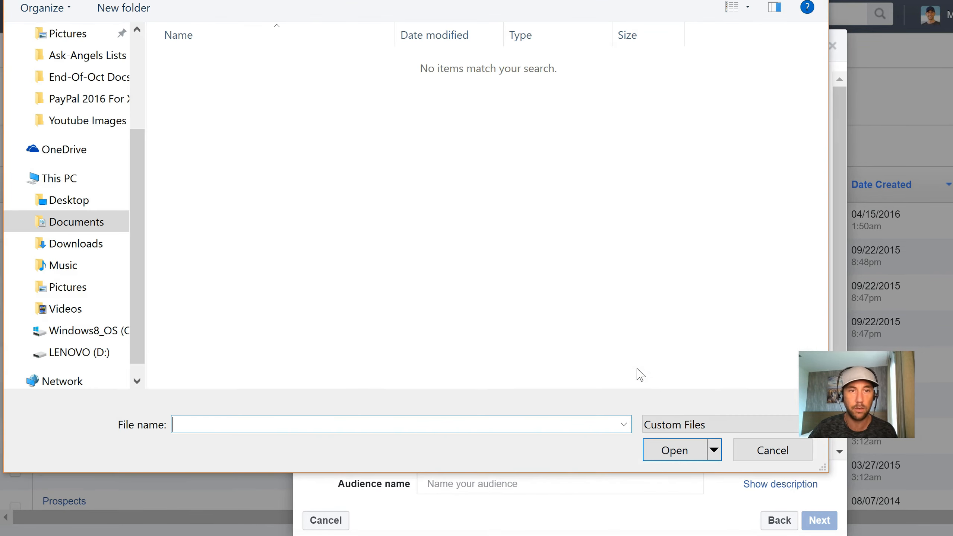
left_click(104, 60)
left_click(239, 121)
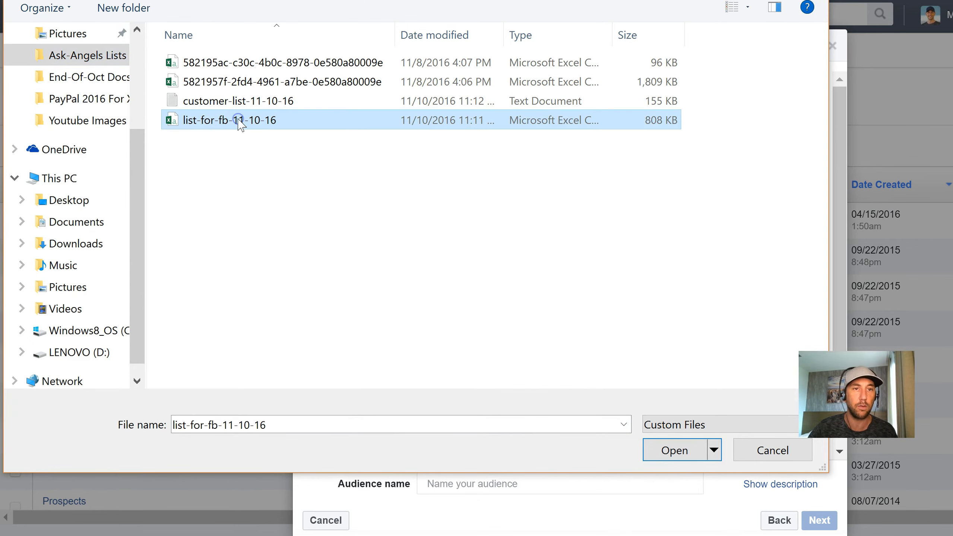
left_click(672, 451)
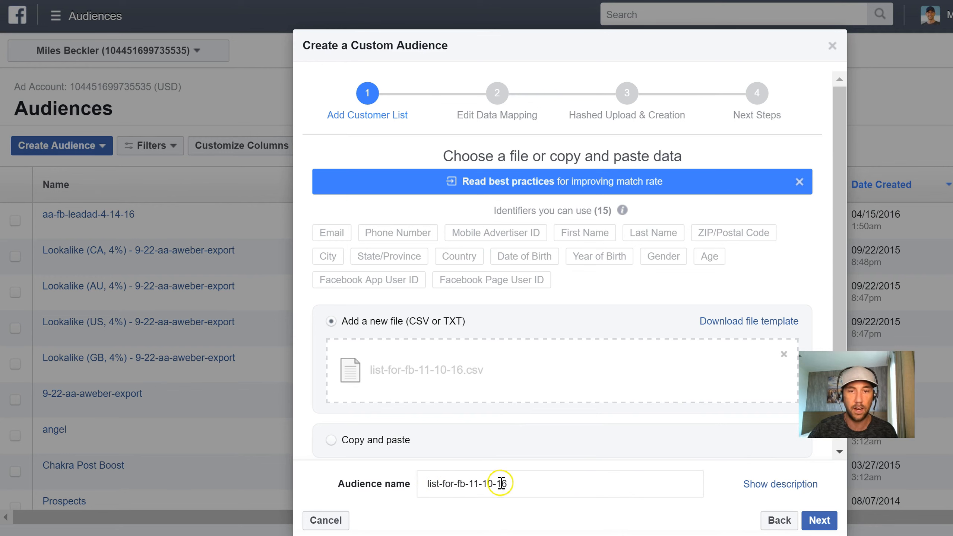
- Rename the audience to mb-fb-11-10-16, replacing only the "list-for" part of the suggested name
double_click(474, 483)
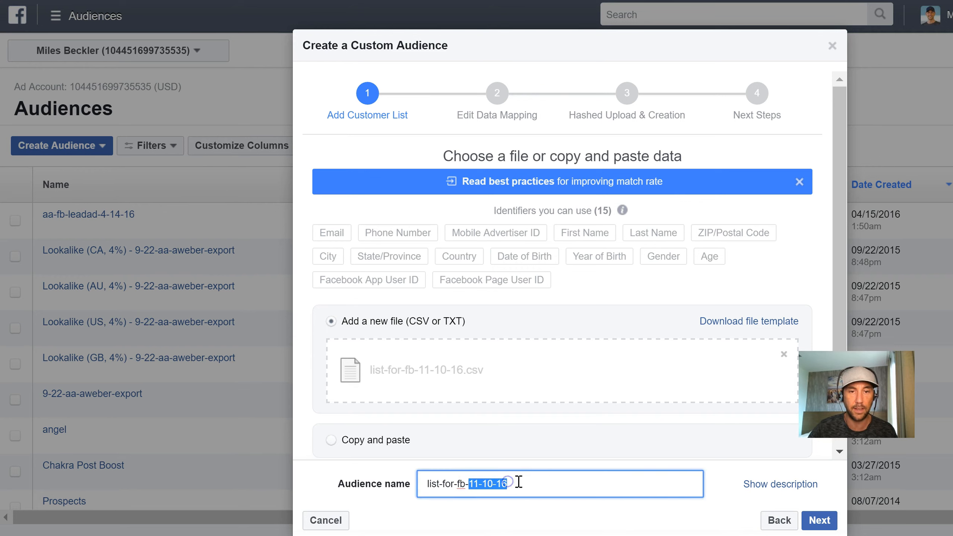
left_click(434, 486)
left_click(428, 485)
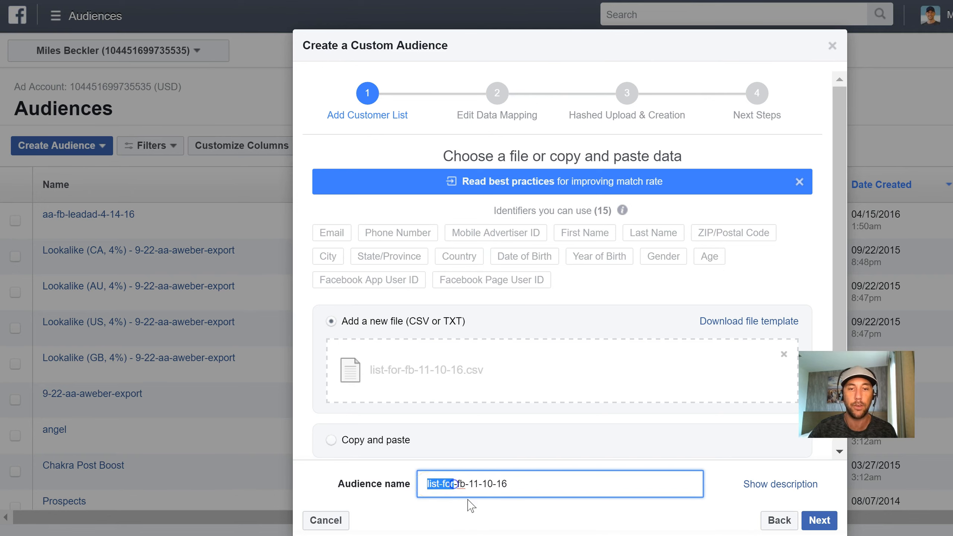
type("mb")
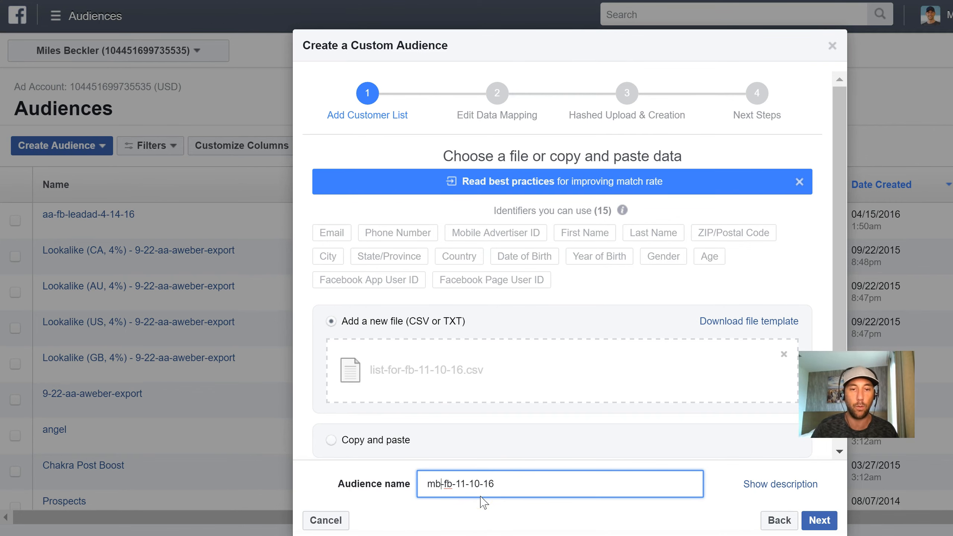
left_click(435, 484)
- Upload and create the audience with the Email and Country columns mapped, and check its availability in the audience list
left_click(815, 522)
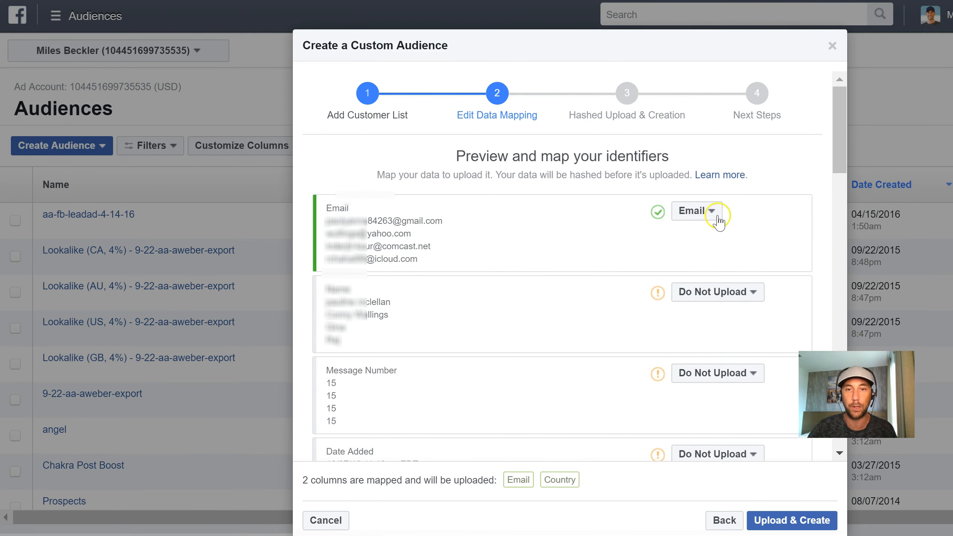
left_click(792, 521)
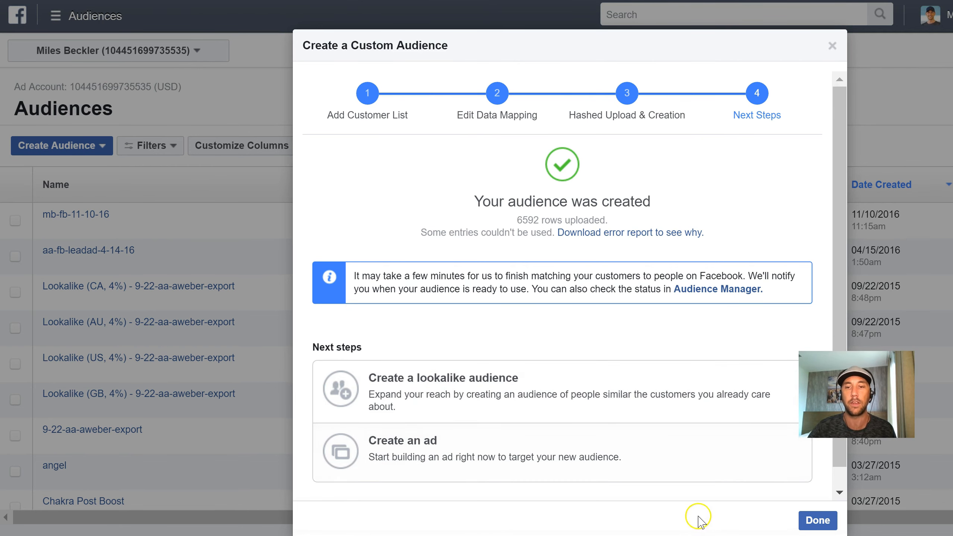
left_click(817, 522)
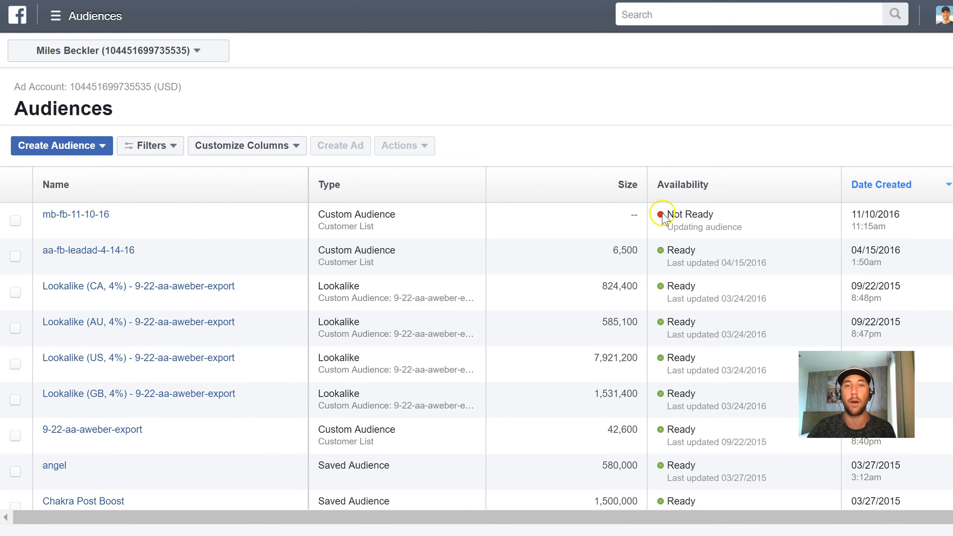
left_click_drag(669, 214, 731, 224)
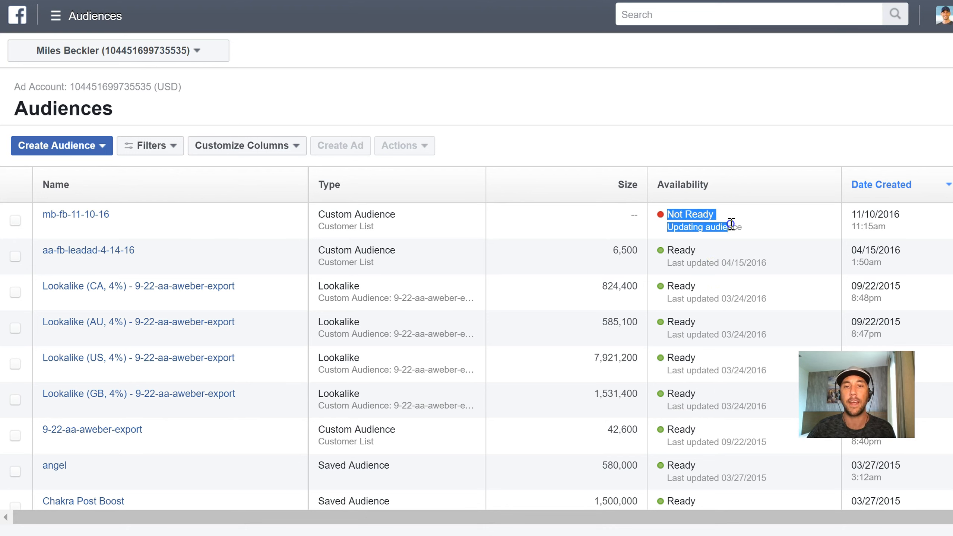
left_click(752, 231)
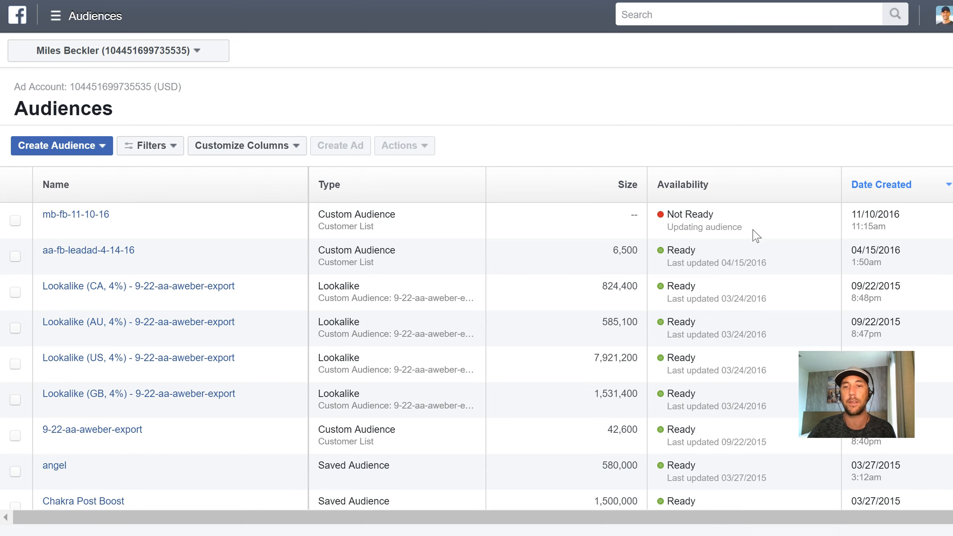